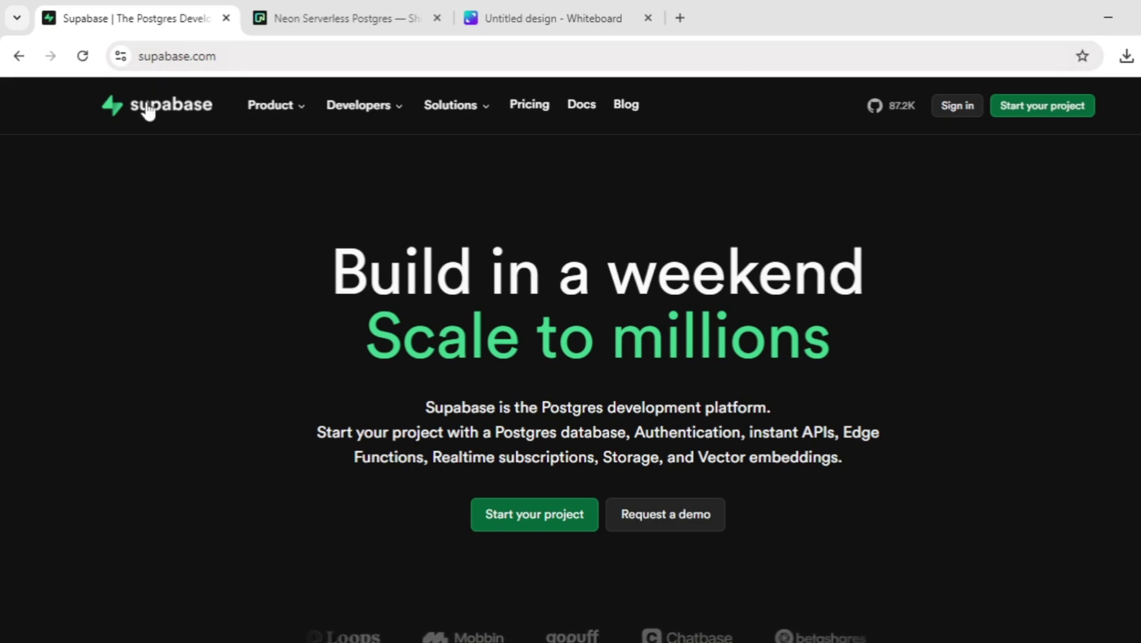
Autoscroll the Supabase homepage past the Postgres intro, stopping at 'Use Supabase with any framework'
{"action": "middle_click", "coordinate": [79, 211]}
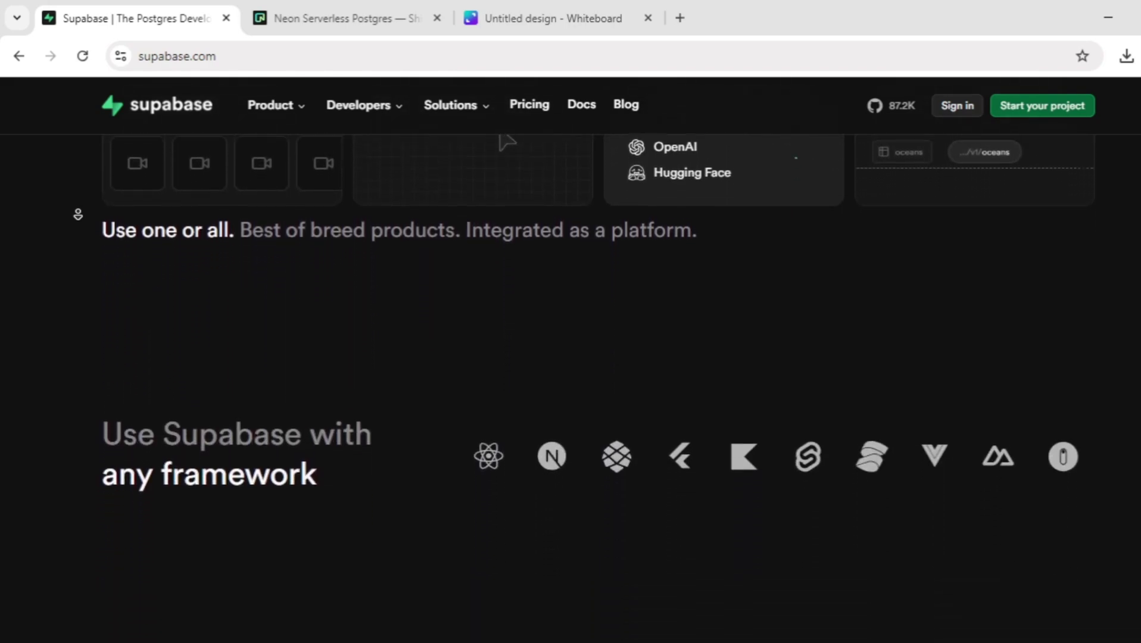
{"action": "left_click", "coordinate": [77, 214]}
Switch to the Neon site and autoscroll its homepage toward the Scaling and Branching cards
{"action": "left_click", "coordinate": [251, 19]}
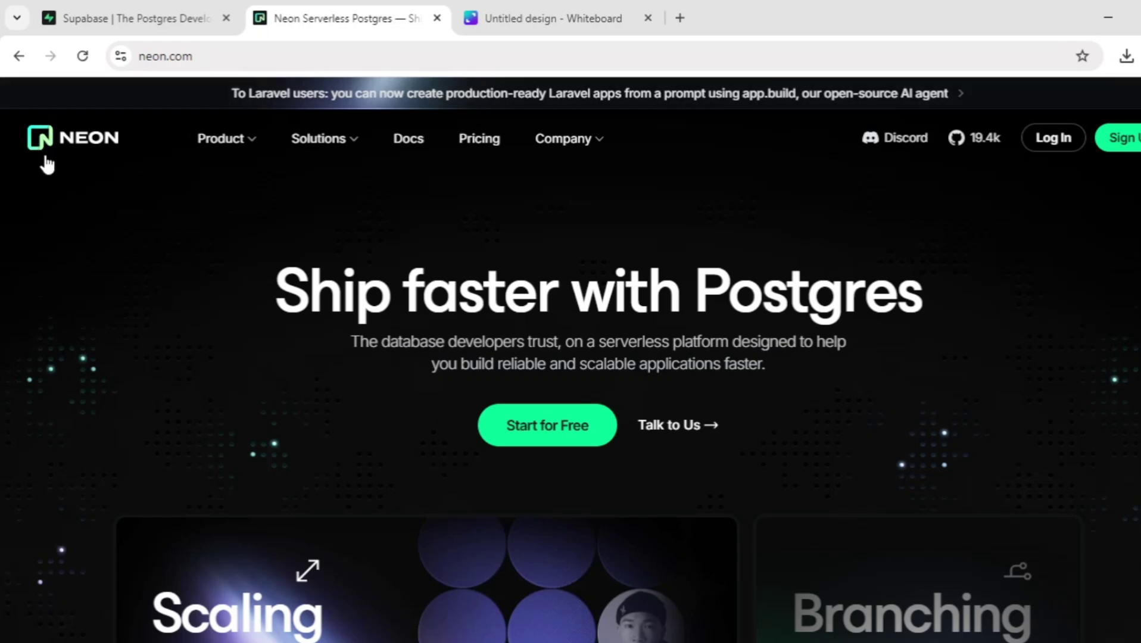
{"action": "middle_click", "coordinate": [49, 220]}
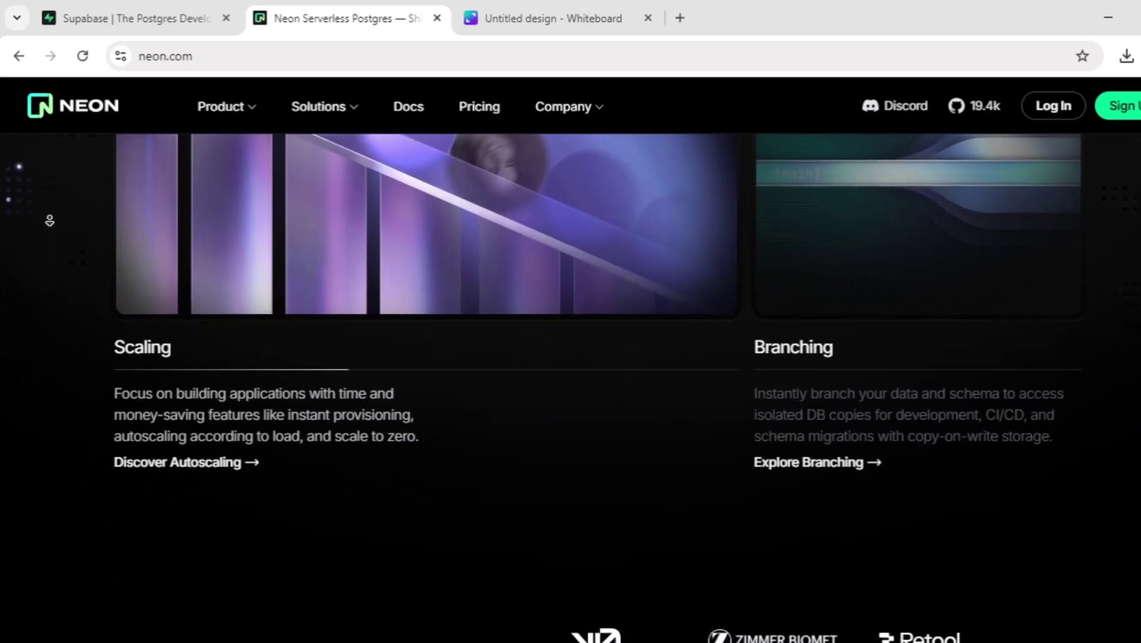
{"action": "scroll", "coordinate": [51, 226], "scroll_direction": "down", "scroll_amount": 5}
{"action": "left_click", "coordinate": [553, 18]}
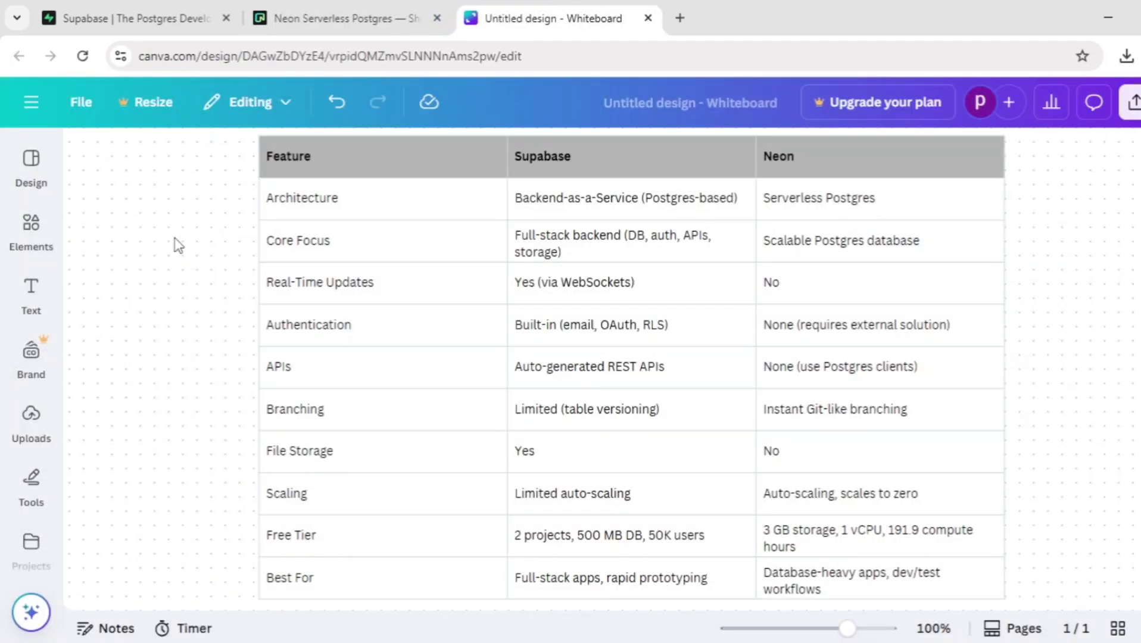